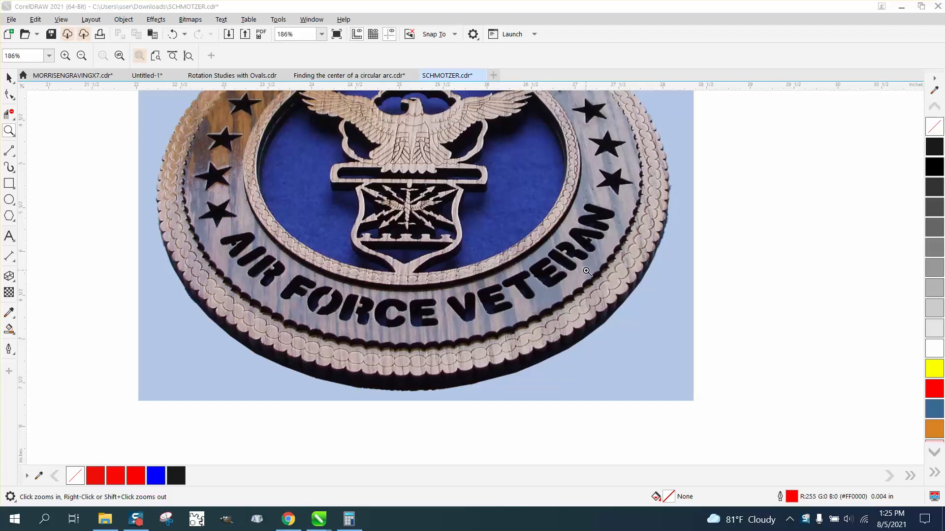
Duplicate the outlined "Text To Path" text 1 inch directly below the original
{"action": "left_click", "coordinate": [511, 283]}
{"action": "right_click", "coordinate": [511, 283]}
{"action": "scroll", "coordinate": [511, 283], "scroll_direction": "down", "scroll_amount": 6}
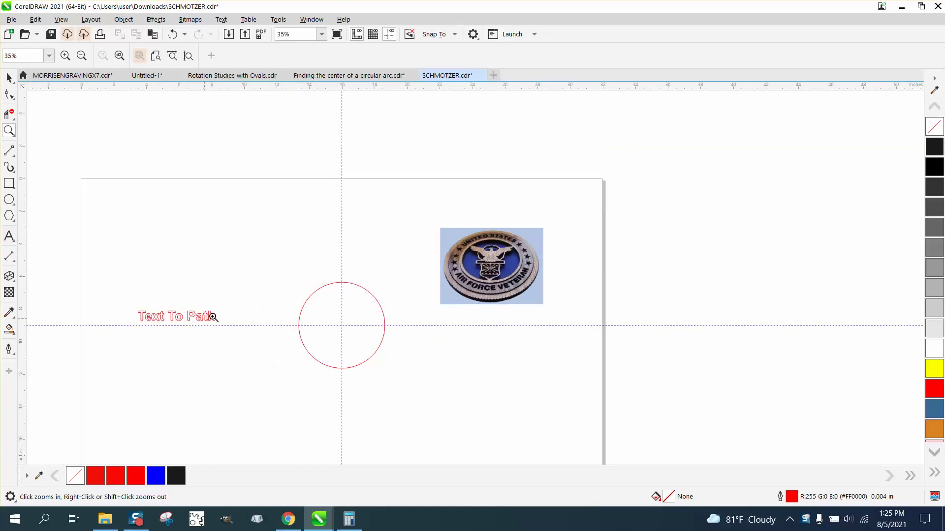
{"action": "left_click_drag", "start_coordinate": [131, 273], "coordinate": [422, 396]}
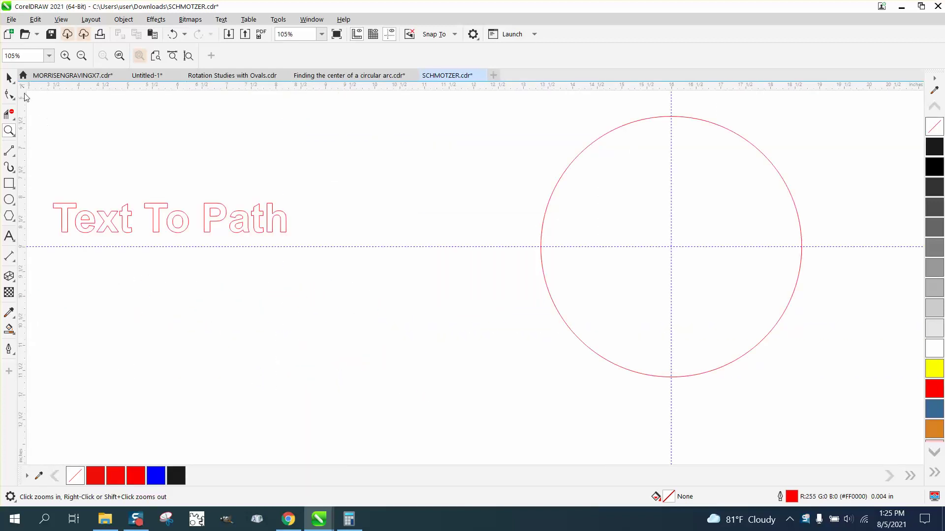
{"action": "left_click", "coordinate": [9, 78]}
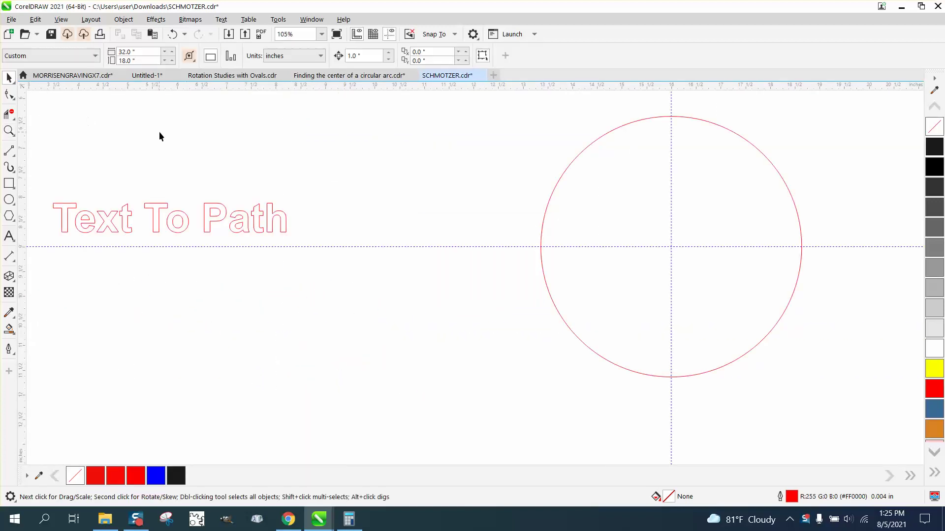
{"action": "left_click", "coordinate": [215, 208]}
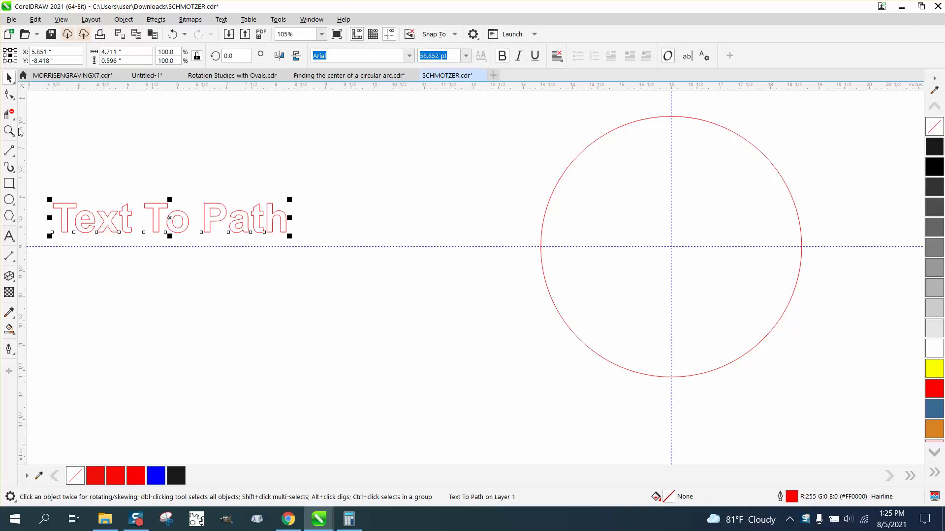
{"action": "left_click", "coordinate": [9, 114]}
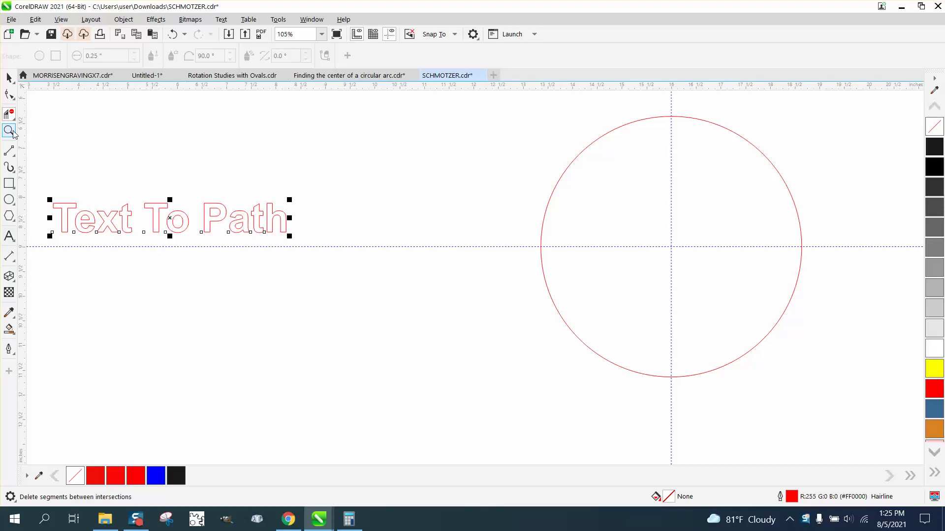
{"action": "left_click", "coordinate": [9, 78]}
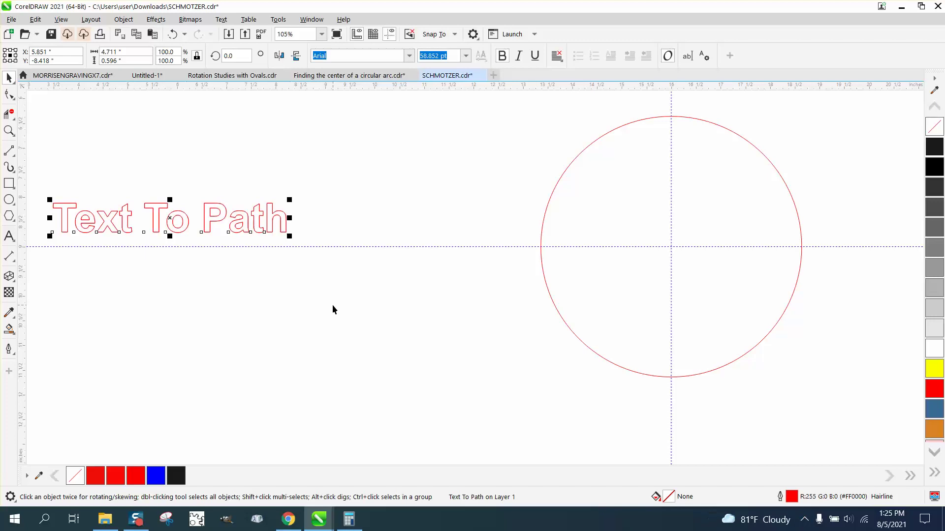
{"action": "key", "text": "ctrl+d"}
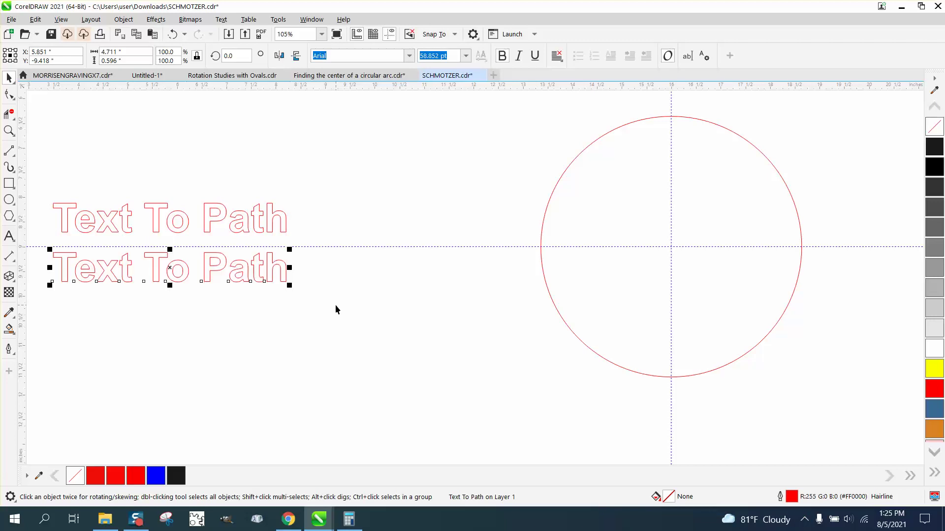
Draw a narrow stencil-bridge rectangle about 0.036 by 0.209 inches over the duplicate's e, and place copies on its o, P and a
{"action": "left_click", "coordinate": [9, 130]}
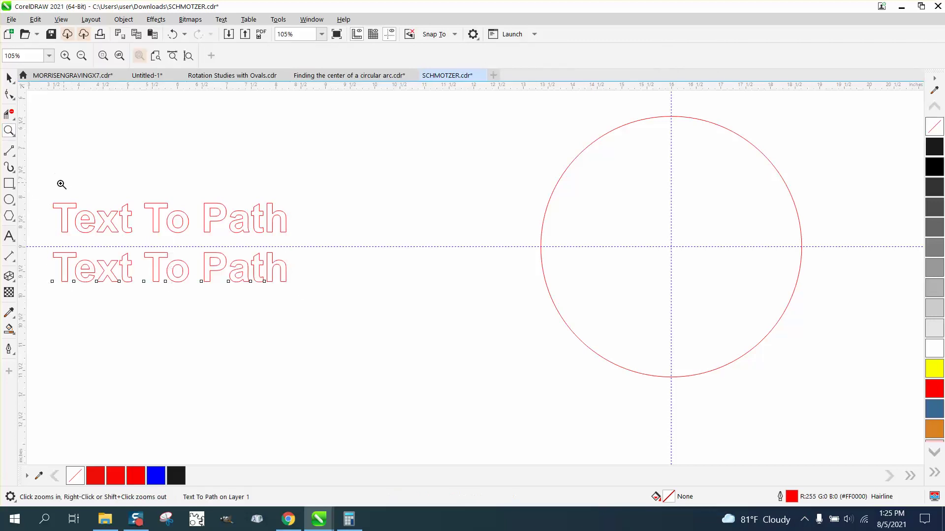
{"action": "left_click_drag", "start_coordinate": [49, 187], "coordinate": [378, 340]}
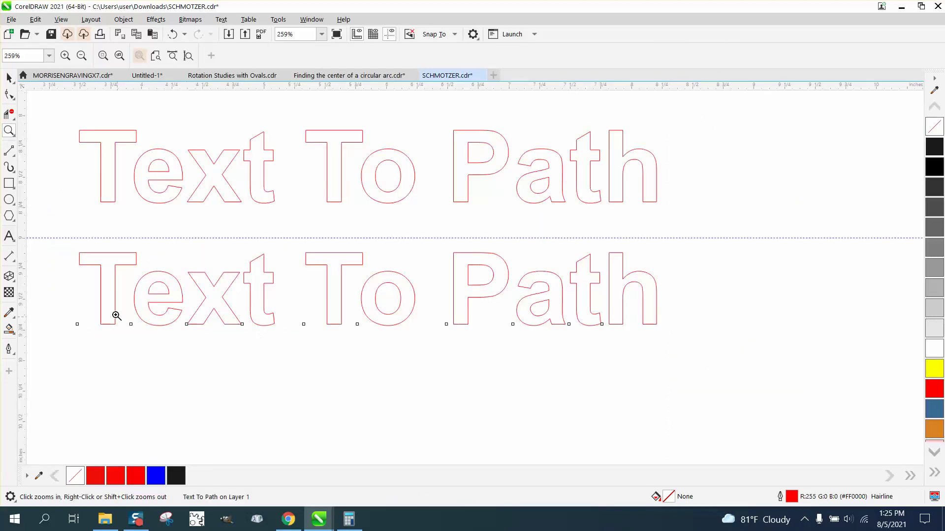
{"action": "left_click", "coordinate": [9, 183]}
{"action": "left_click_drag", "start_coordinate": [156, 220], "coordinate": [159, 276]}
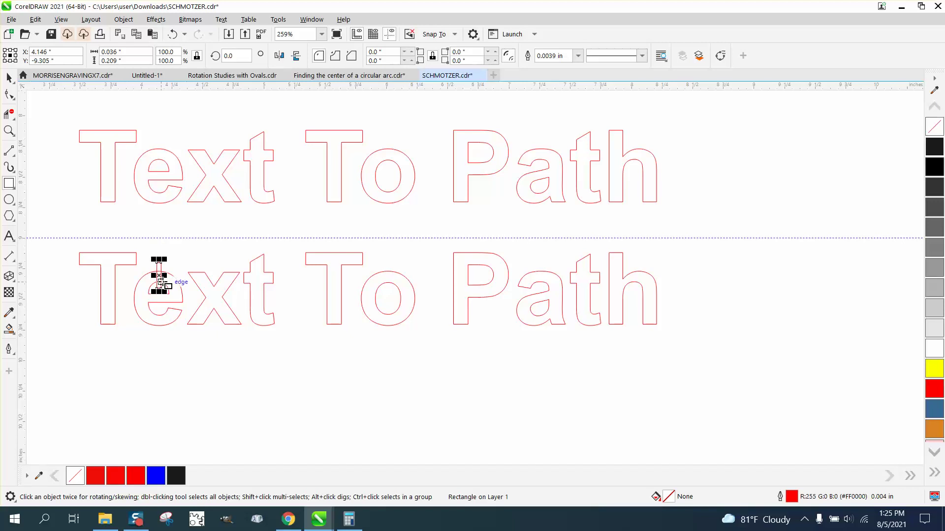
{"action": "left_click", "coordinate": [9, 77]}
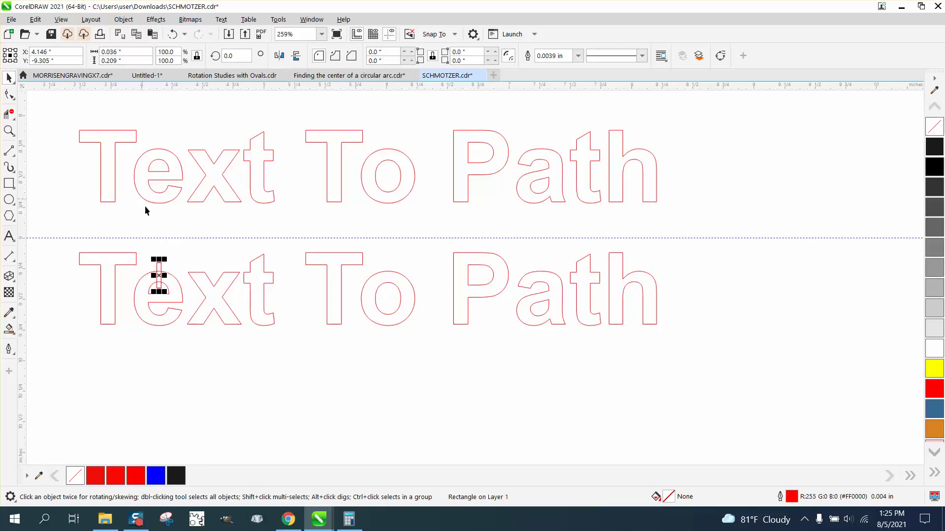
{"action": "left_click_drag", "start_coordinate": [158, 276], "coordinate": [390, 320]}
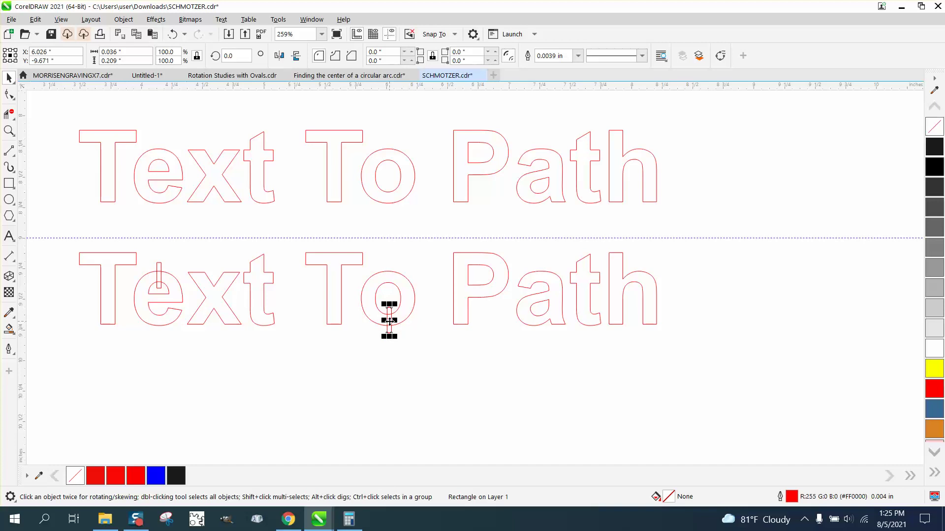
{"action": "left_click_drag", "start_coordinate": [392, 320], "coordinate": [541, 323]}
Smart Fill the letters of "Text" in the bridged copy in black, moving each filled shape 1 inch down
{"action": "left_click", "coordinate": [9, 328]}
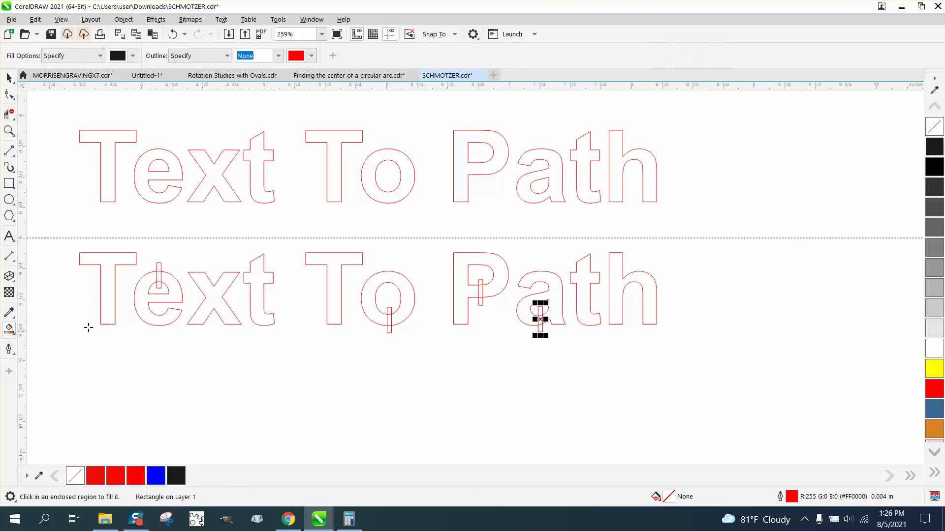
{"action": "left_click", "coordinate": [111, 295]}
{"action": "key", "text": "Down"}
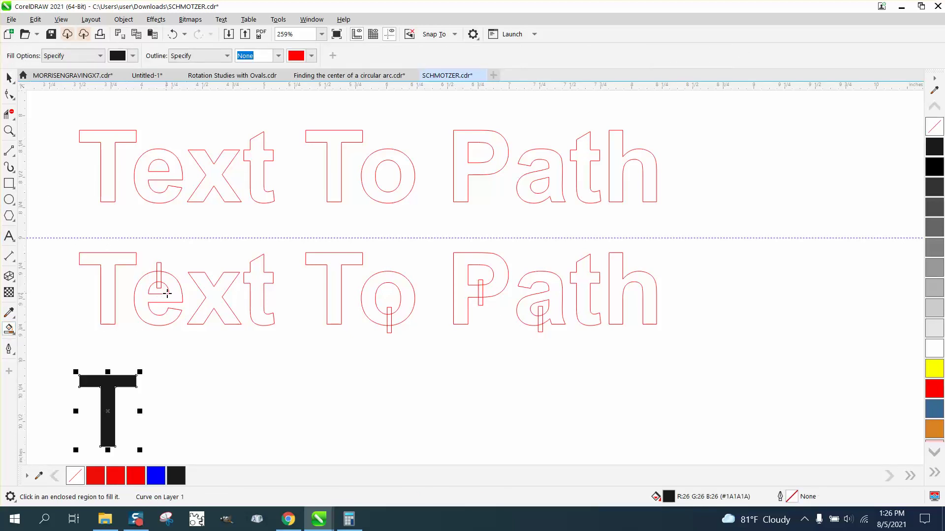
{"action": "left_click", "coordinate": [174, 291]}
{"action": "key", "text": "Down"}
{"action": "left_click", "coordinate": [208, 290]}
{"action": "key", "text": "Down"}
{"action": "left_click", "coordinate": [255, 284]}
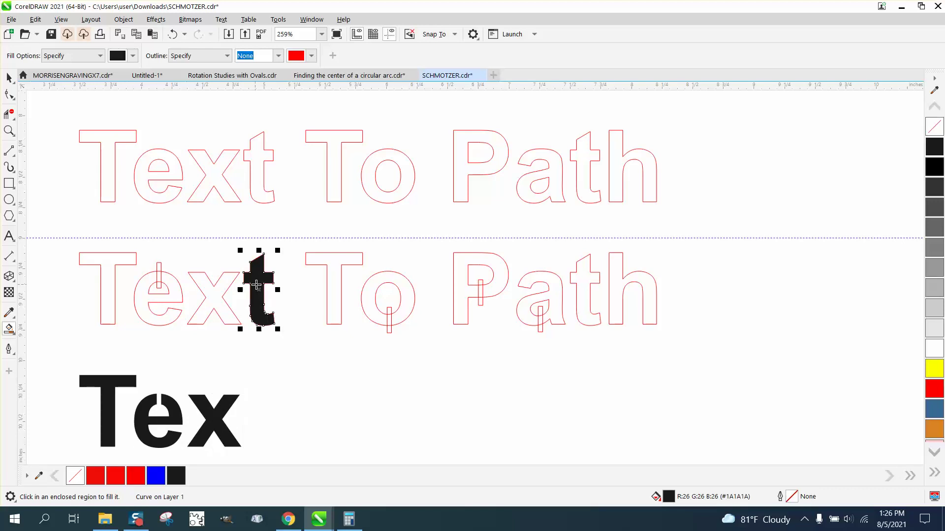
{"action": "key", "text": "Down"}
Smart Fill the letters of "To Path" in black, moving each filled shape 1 inch down to complete the stencil line
{"action": "left_click", "coordinate": [338, 282]}
{"action": "key", "text": "Down"}
{"action": "left_click", "coordinate": [369, 285]}
{"action": "key", "text": "Down"}
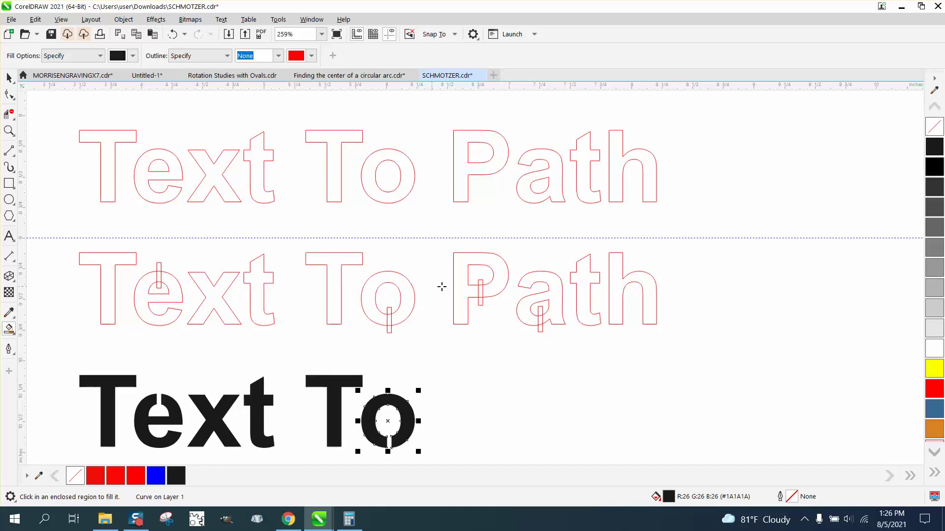
{"action": "left_click", "coordinate": [457, 286]}
{"action": "key", "text": "Down"}
{"action": "left_click", "coordinate": [553, 290]}
{"action": "key", "text": "Down"}
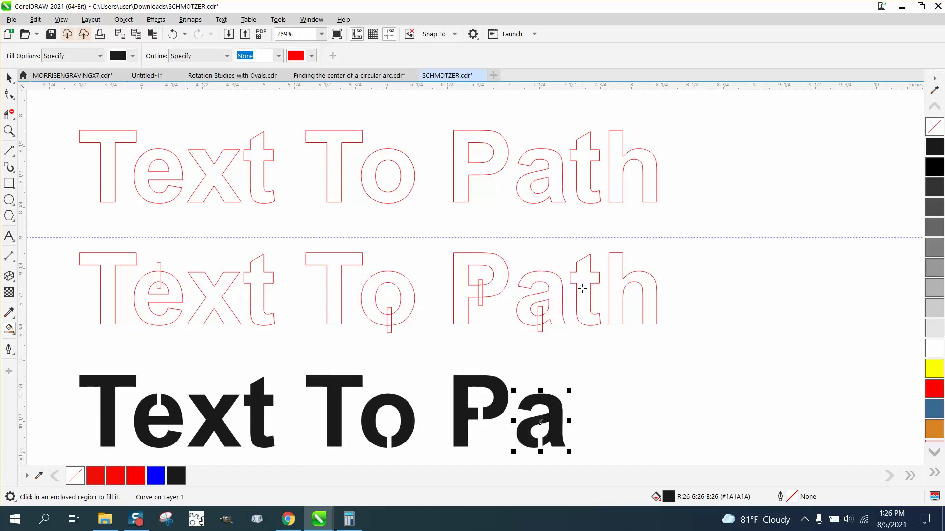
{"action": "left_click", "coordinate": [579, 285]}
{"action": "key", "text": "Down"}
{"action": "left_click", "coordinate": [626, 288]}
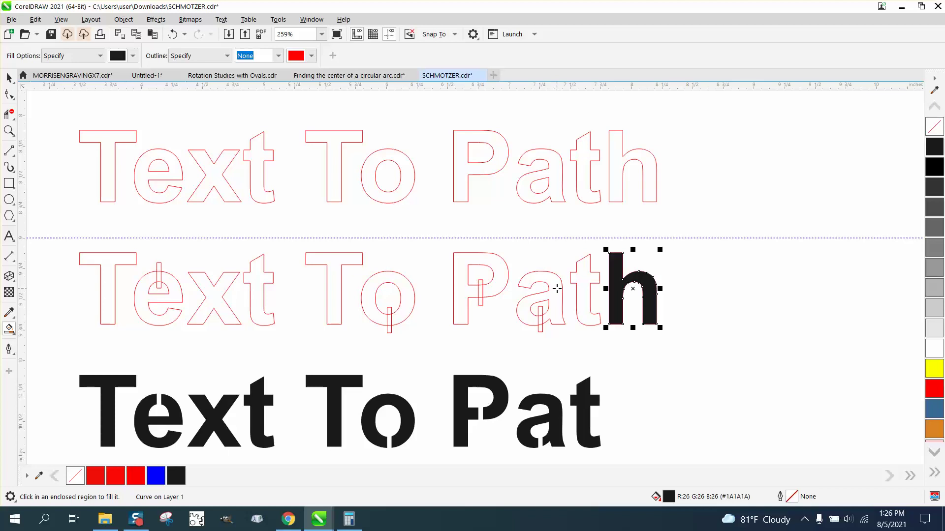
{"action": "key", "text": "Down"}
{"action": "scroll", "coordinate": [402, 261], "scroll_direction": "down", "scroll_amount": 2}
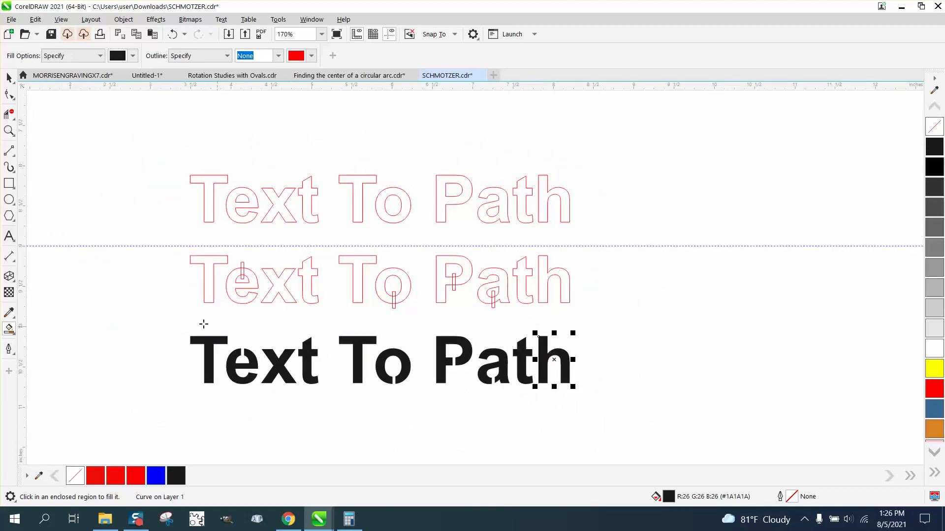
Move the original outlined text closer to the circle and fit it to the circle's path, centered over the top
{"action": "left_click", "coordinate": [9, 77]}
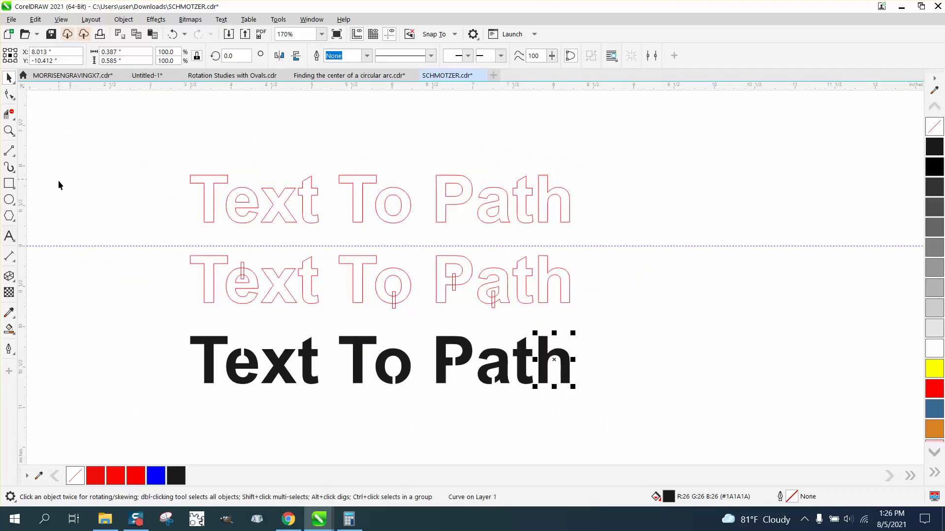
{"action": "scroll", "coordinate": [58, 192], "scroll_direction": "down", "scroll_amount": 2}
{"action": "scroll", "coordinate": [381, 277], "scroll_direction": "down", "scroll_amount": 1}
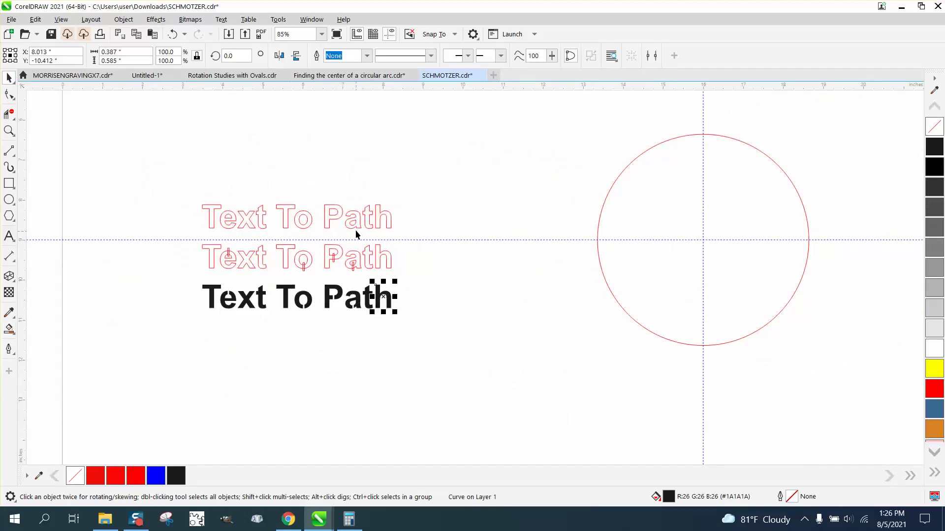
{"action": "left_click_drag", "start_coordinate": [356, 230], "coordinate": [546, 218]}
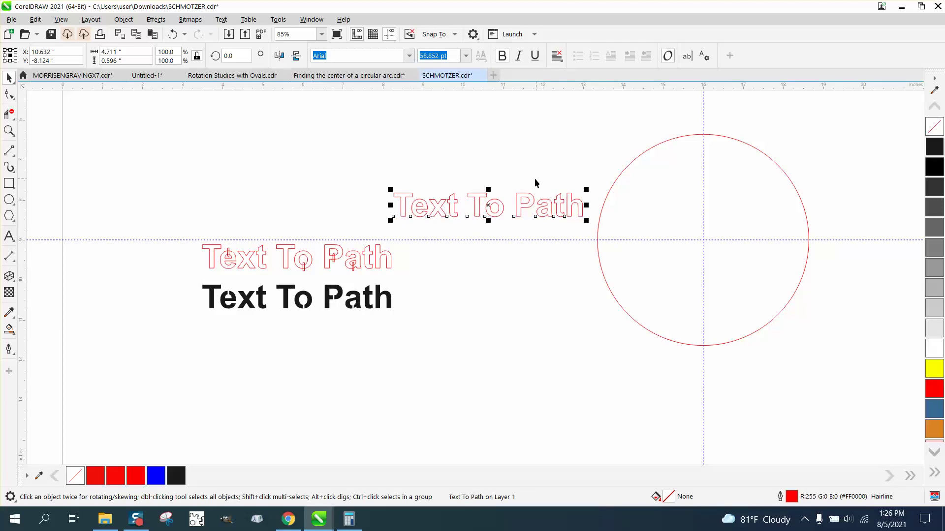
{"action": "left_click", "coordinate": [226, 20]}
{"action": "mouse_move", "coordinate": [264, 116]}
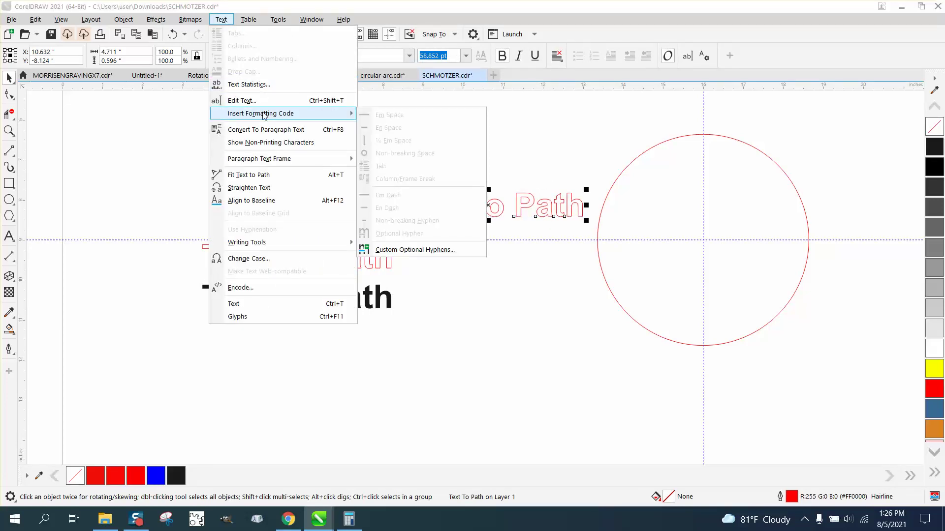
{"action": "left_click", "coordinate": [264, 176]}
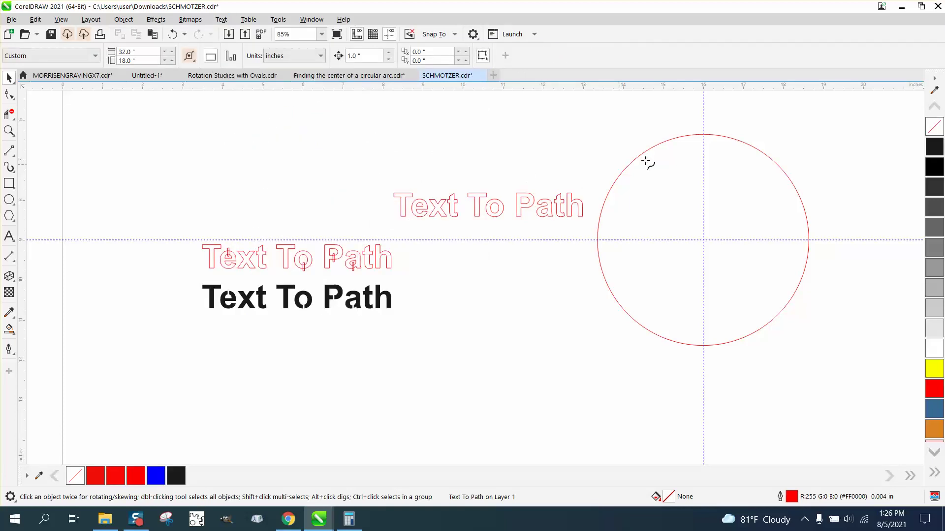
{"action": "left_click", "coordinate": [703, 138]}
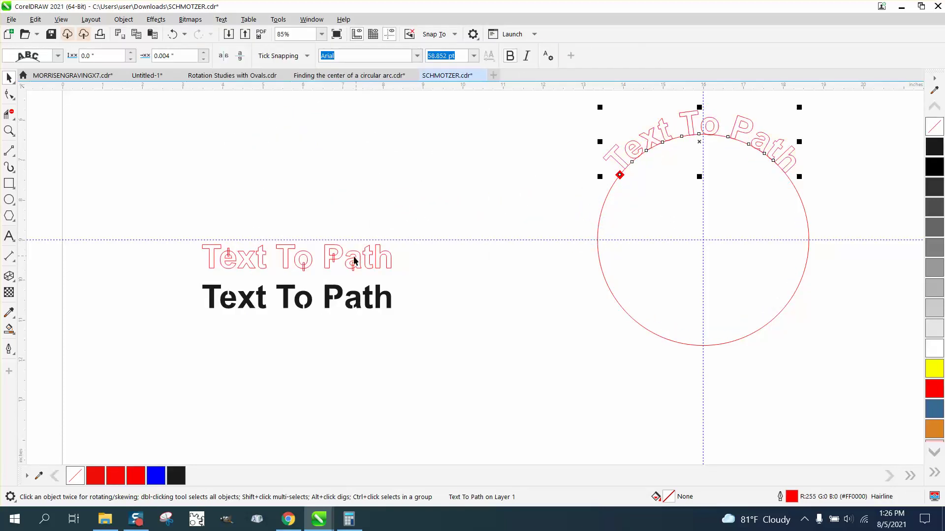
Place a copy of the black stencil e at the page center, with no fill and a #1A1A1A outline
{"action": "left_click", "coordinate": [231, 301]}
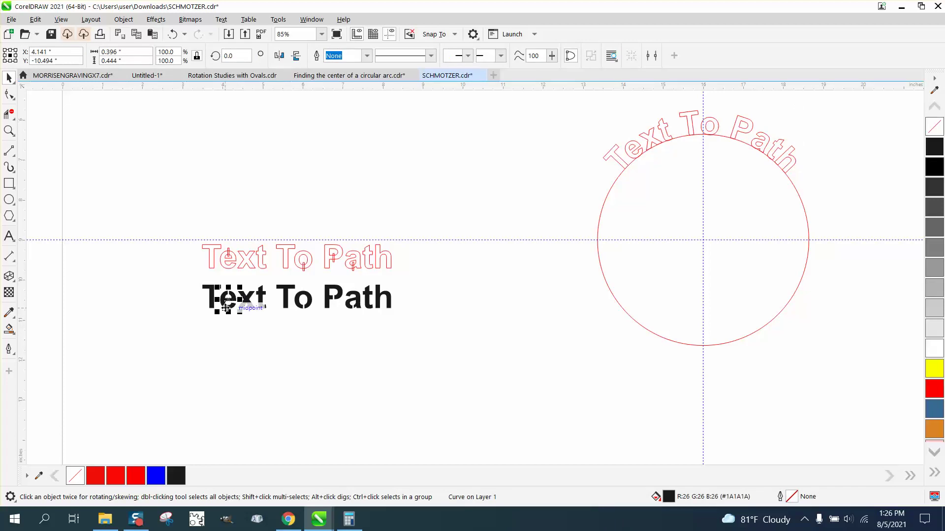
{"action": "key", "text": "p"}
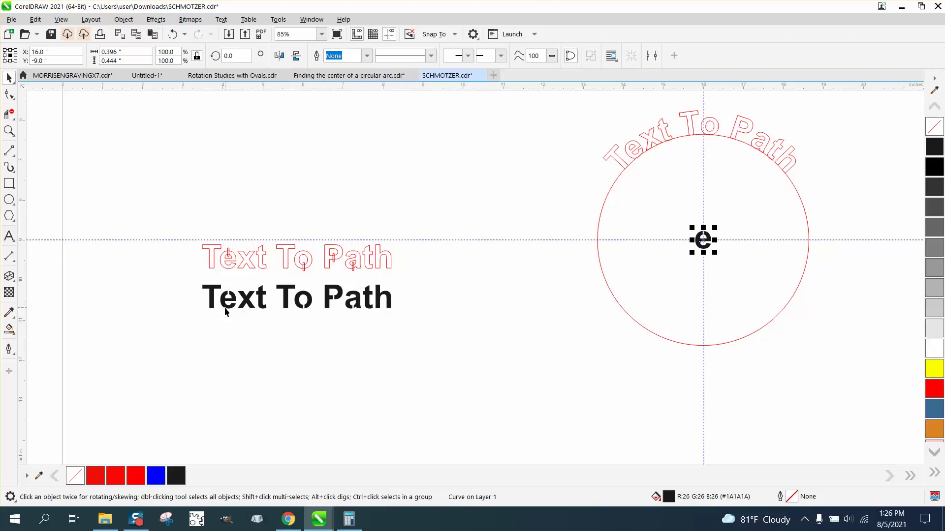
{"action": "left_click", "coordinate": [934, 127]}
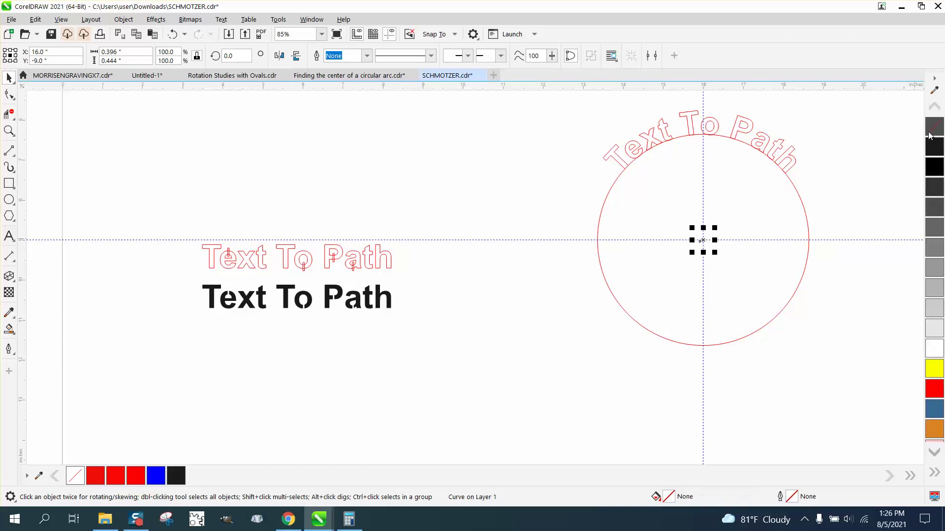
{"action": "right_click", "coordinate": [934, 146]}
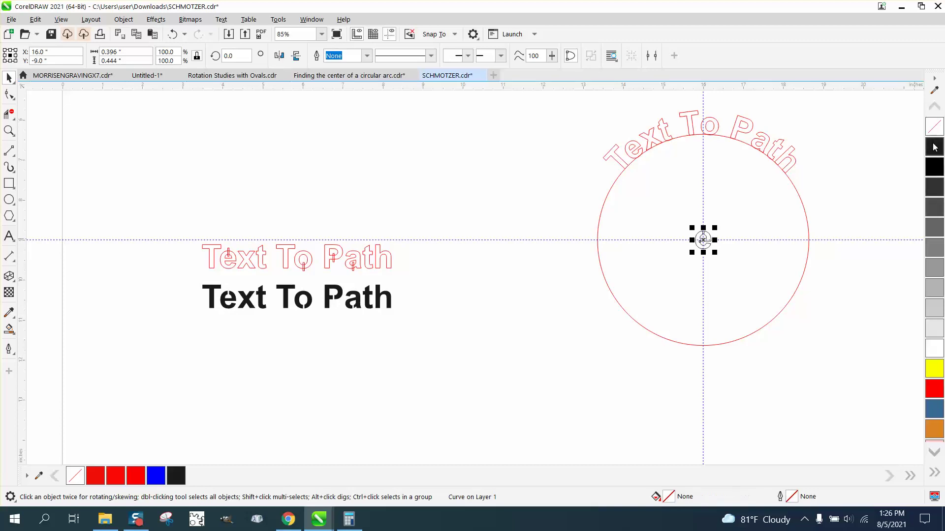
Move the outlined stencil e straight up from the circle's center to about Y -6.133 in, level with the curved text
{"action": "left_click", "coordinate": [9, 130]}
{"action": "left_click_drag", "start_coordinate": [570, 154], "coordinate": [881, 346]}
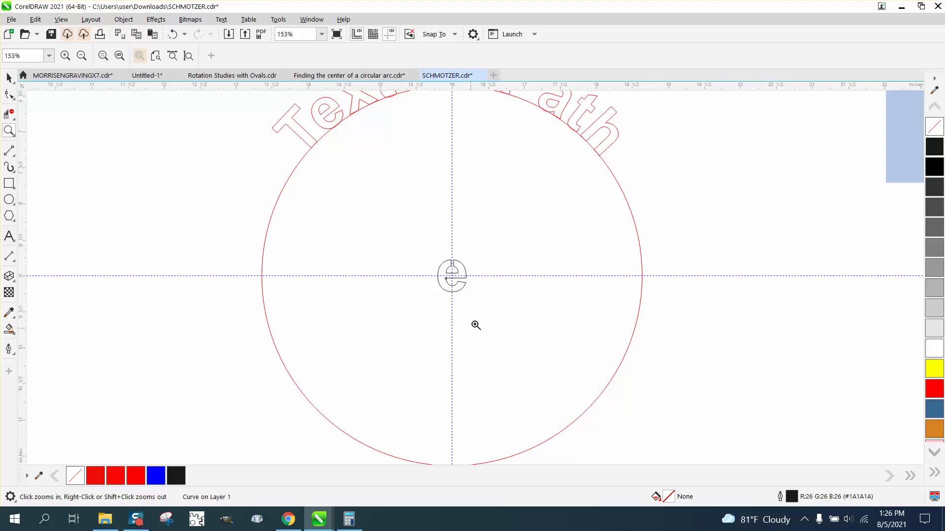
{"action": "scroll", "coordinate": [440, 256], "scroll_direction": "down", "scroll_amount": 1}
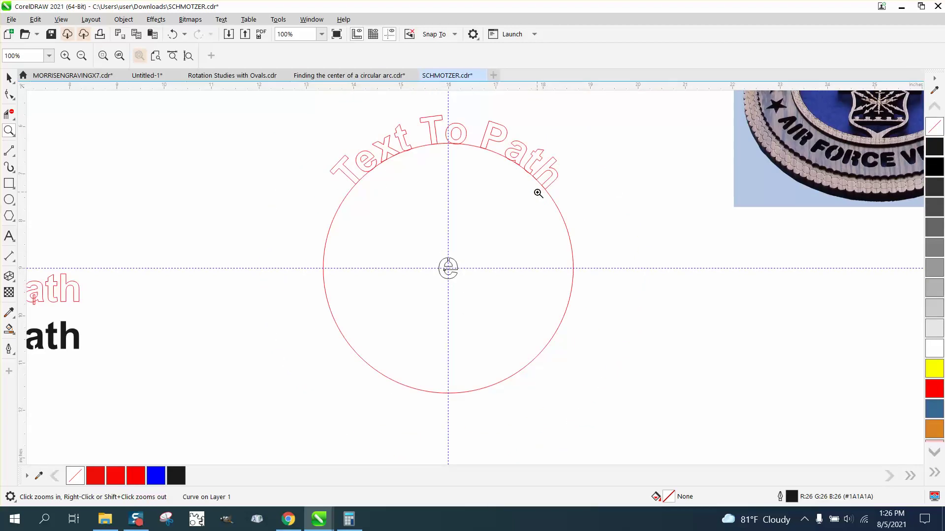
{"action": "left_click", "coordinate": [8, 77]}
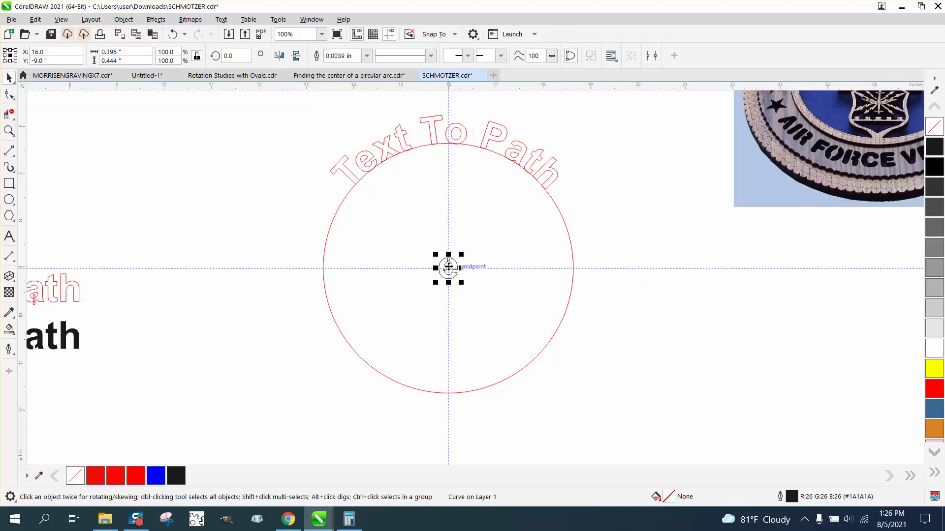
{"action": "left_click_drag", "start_coordinate": [449, 267], "coordinate": [449, 132]}
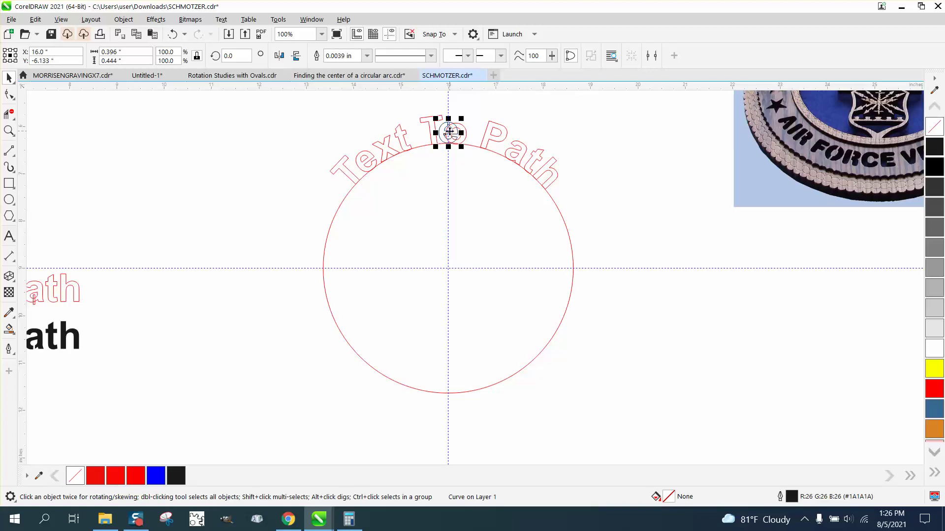
Set the nudge distance to 0.001 inch and lower the stencil e to Y -6.15 in, aligning its base with the circle's top
{"action": "left_click", "coordinate": [8, 131]}
{"action": "left_click_drag", "start_coordinate": [334, 134], "coordinate": [406, 195]}
{"action": "scroll", "coordinate": [455, 284], "scroll_direction": "down", "scroll_amount": 5}
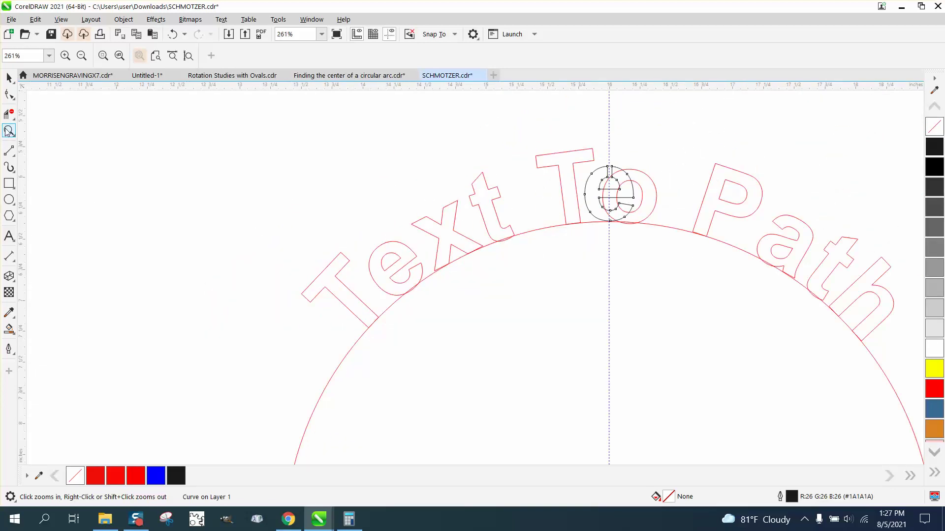
{"action": "left_click_drag", "start_coordinate": [565, 169], "coordinate": [703, 281]}
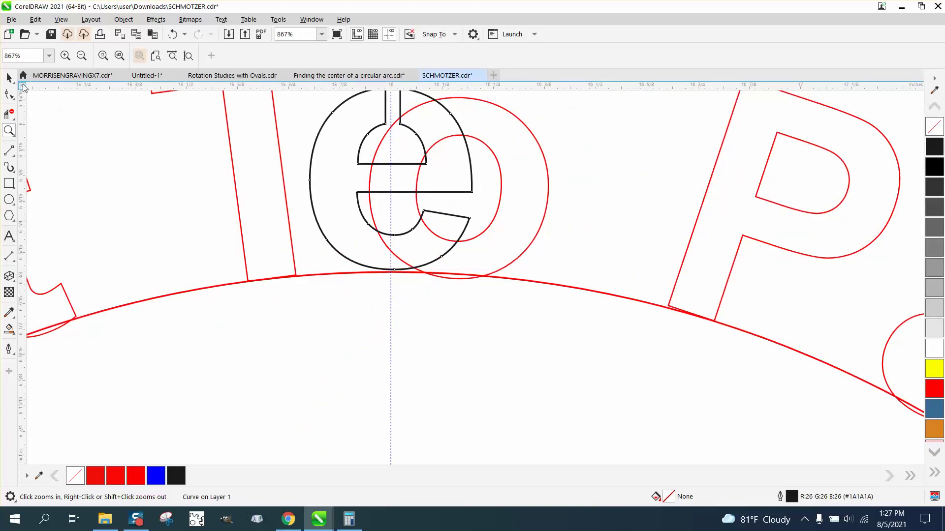
{"action": "key", "text": "space"}
{"action": "left_click", "coordinate": [239, 126]}
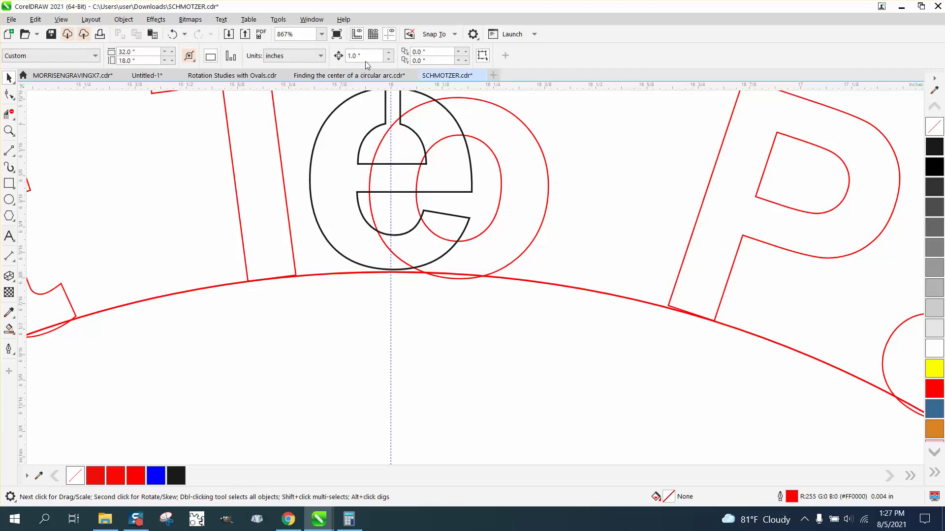
{"action": "left_click_drag", "start_coordinate": [365, 58], "coordinate": [302, 63]}
{"action": "type", "text": ".001"}
{"action": "left_click", "coordinate": [325, 122]}
{"action": "key", "text": "Down"}
{"action": "key", "text": "Down"}
{"action": "key", "text": "Down"}
{"action": "key", "text": "Down"}
{"action": "key", "text": "Down"}
{"action": "key", "text": "Down"}
{"action": "key", "text": "Down"}
{"action": "key", "text": "Down"}
{"action": "key", "text": "Down"}
{"action": "key", "text": "Down"}
{"action": "key", "text": "Down"}
{"action": "key", "text": "Down"}
{"action": "key", "text": "Down"}
{"action": "key", "text": "Down"}
{"action": "key", "text": "Down"}
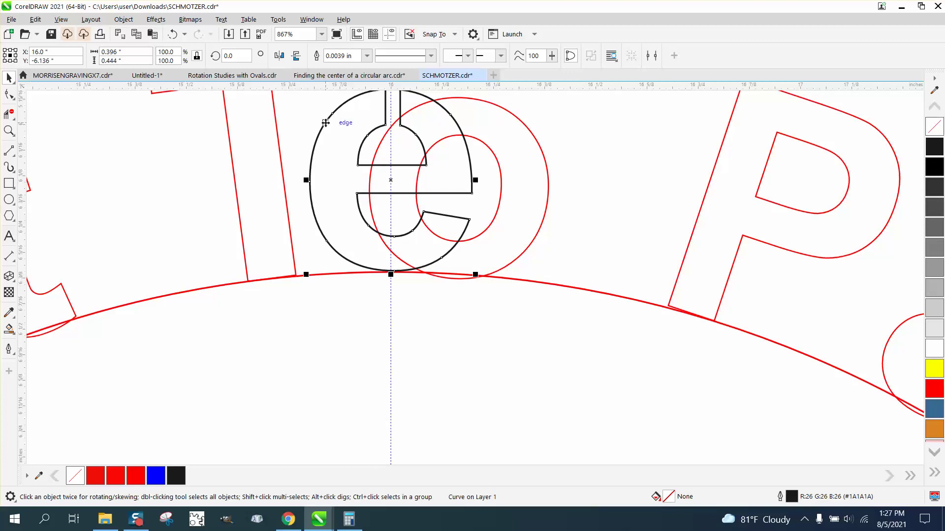
{"action": "key", "text": "Down"}
{"action": "key", "text": "Down"}
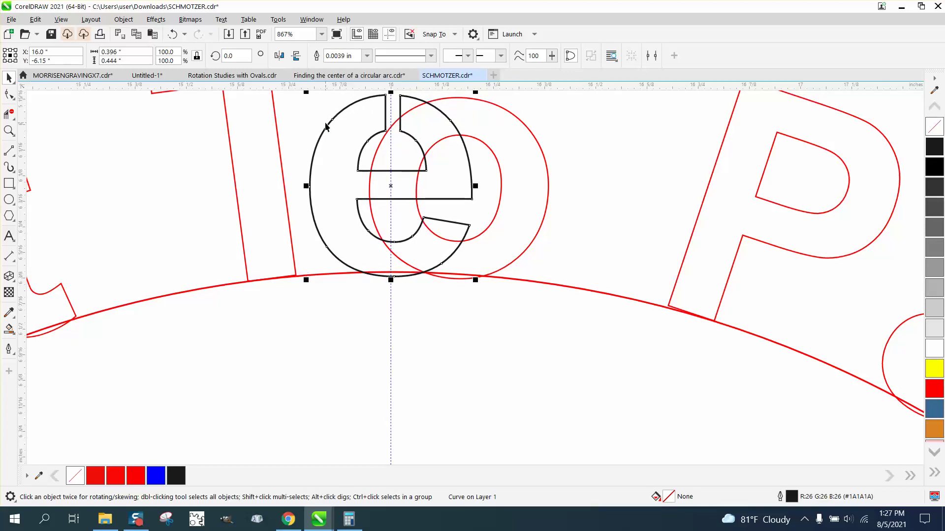
{"action": "scroll", "coordinate": [319, 211], "scroll_direction": "down", "scroll_amount": 4}
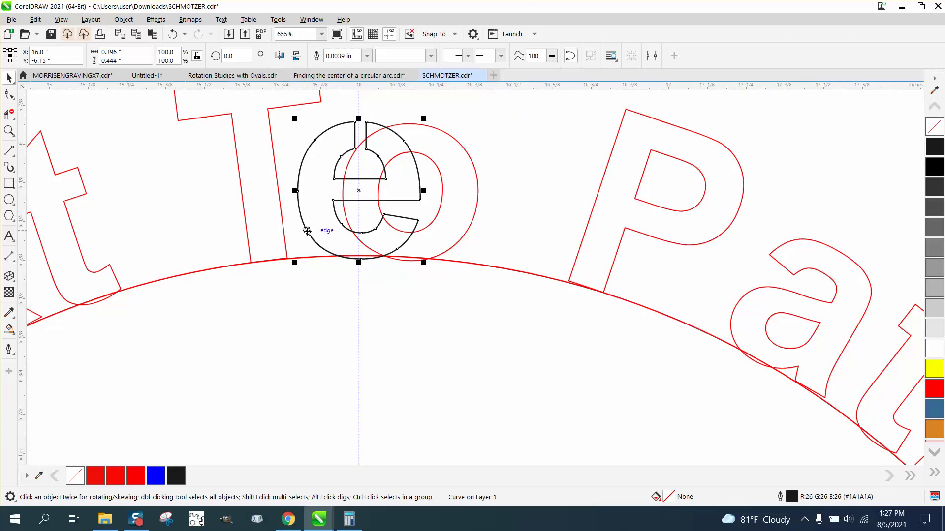
Place the stencil e's rotation center at the circle's center and rotate it about 37.53° onto the e of "Text"
{"action": "left_click", "coordinate": [337, 204]}
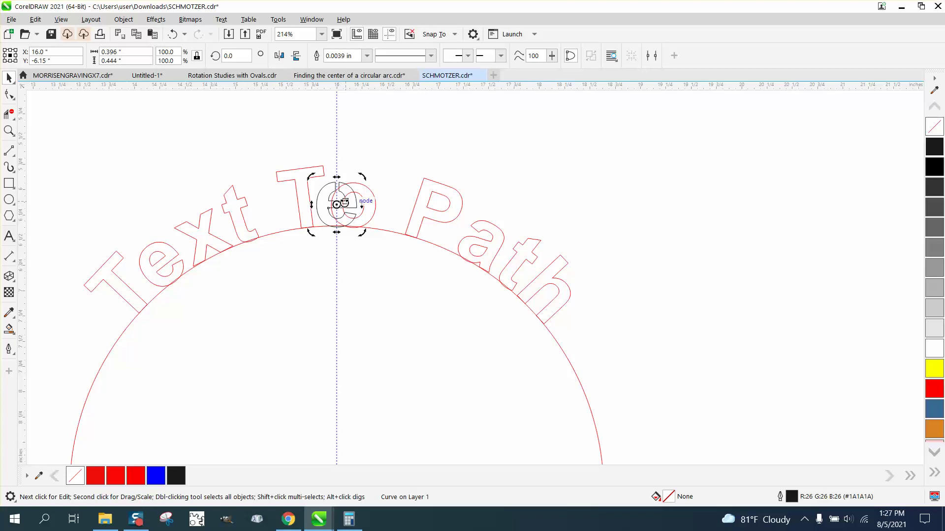
{"action": "scroll", "coordinate": [339, 203], "scroll_direction": "down", "scroll_amount": 1}
{"action": "left_click_drag", "start_coordinate": [338, 204], "coordinate": [341, 418]}
{"action": "left_click", "coordinate": [340, 197]}
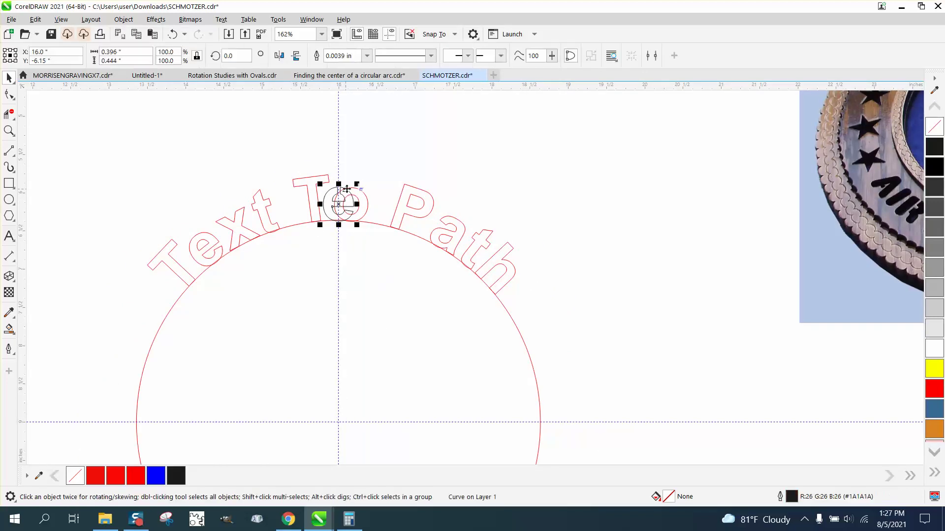
{"action": "left_click", "coordinate": [339, 200]}
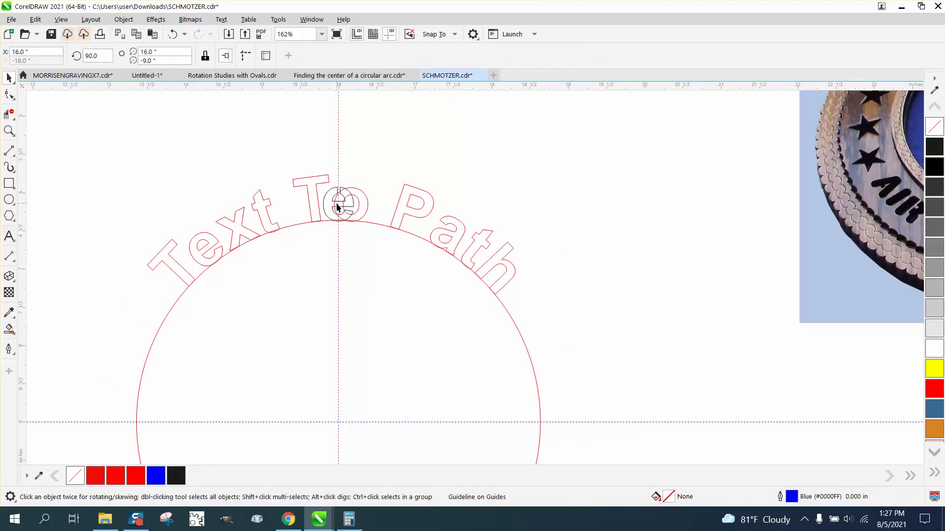
{"action": "left_click", "coordinate": [339, 204]}
{"action": "left_click", "coordinate": [338, 204]}
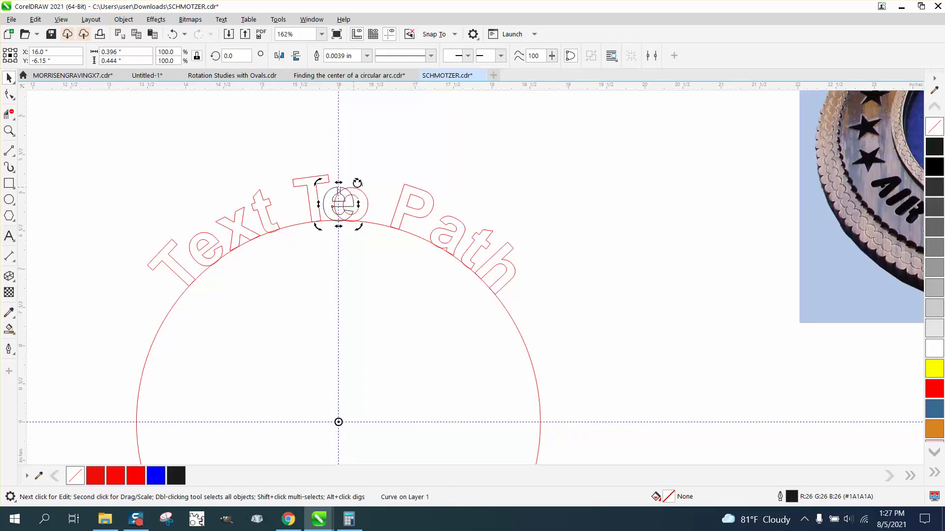
{"action": "left_click_drag", "start_coordinate": [361, 181], "coordinate": [183, 186]}
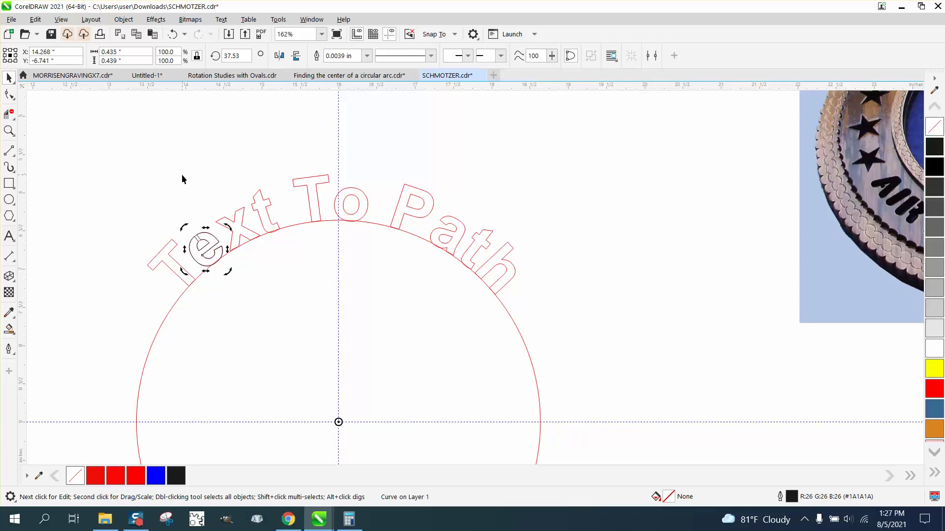
Set the nudge distance to 1 inch and move the rotated stencil e up 1 inch, clear of the curved text
{"action": "left_click", "coordinate": [366, 168]}
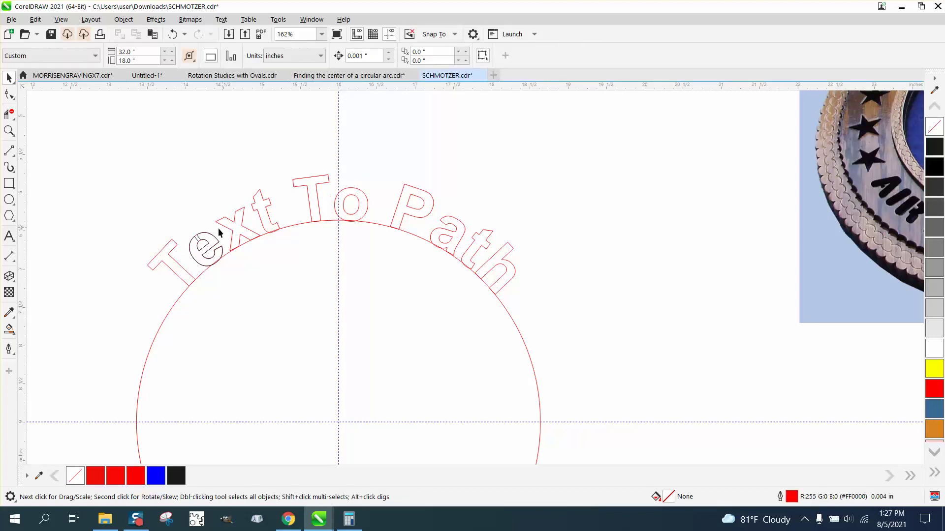
{"action": "left_click_drag", "start_coordinate": [374, 57], "coordinate": [316, 66]}
{"action": "type", "text": "1"}
{"action": "left_click", "coordinate": [199, 236]}
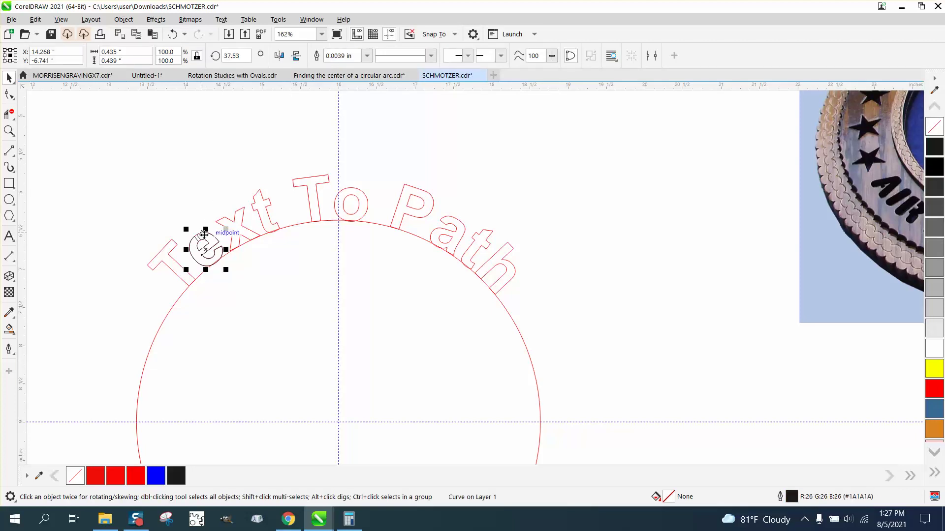
{"action": "key", "text": "Up"}
Break the curved text apart from the circle, and split it into individual letters
{"action": "left_click", "coordinate": [208, 240]}
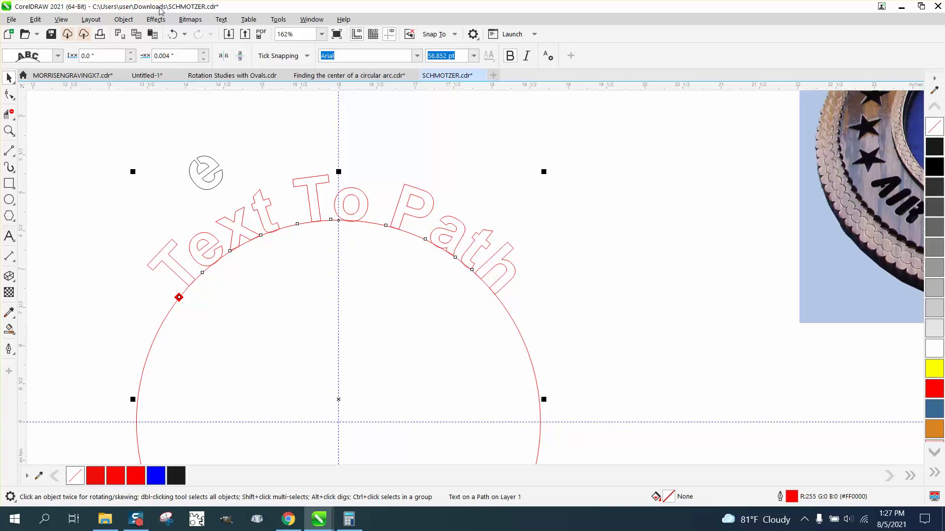
{"action": "left_click", "coordinate": [123, 19]}
{"action": "left_click", "coordinate": [150, 284]}
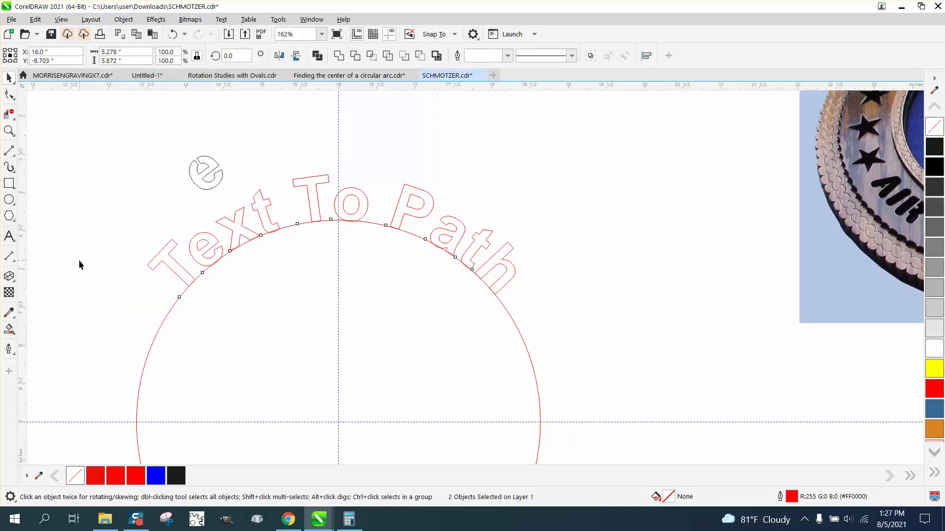
{"action": "left_click", "coordinate": [216, 243]}
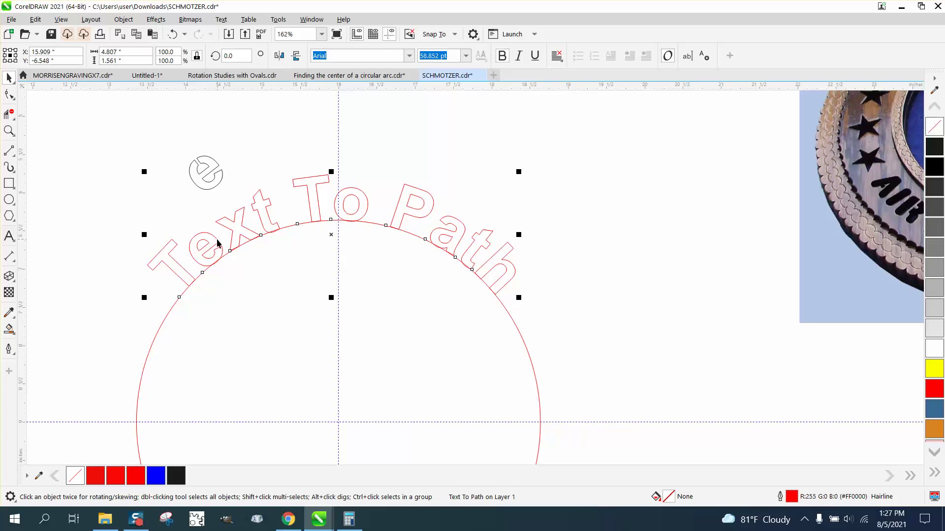
{"action": "left_click", "coordinate": [217, 242]}
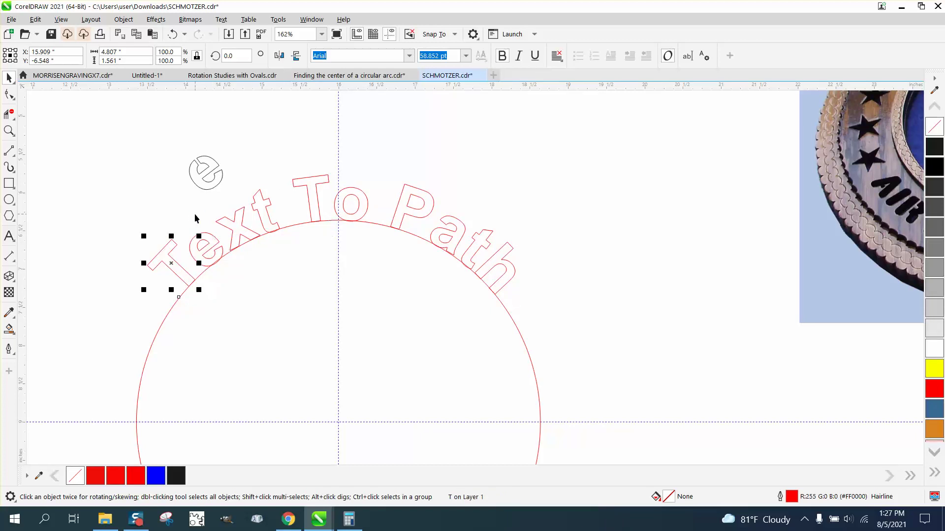
{"action": "left_click", "coordinate": [198, 233]}
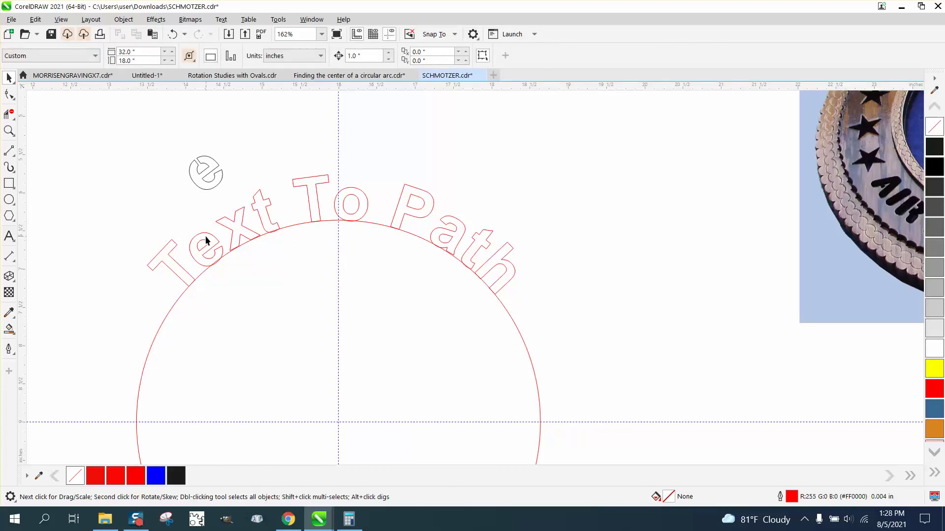
Delete the original e from "Text" and move the stencil e down 1 inch into its place
{"action": "left_click", "coordinate": [205, 236]}
{"action": "key", "text": "Delete"}
{"action": "left_click", "coordinate": [205, 190]}
{"action": "key", "text": "Down"}
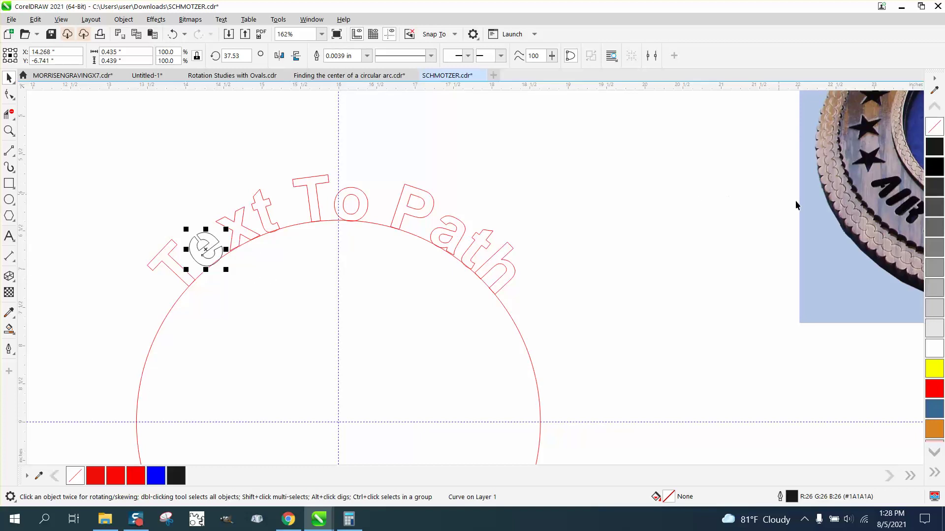
Give the stencil e a red outline and delete the circle under the curved lettering
{"action": "right_click", "coordinate": [938, 389]}
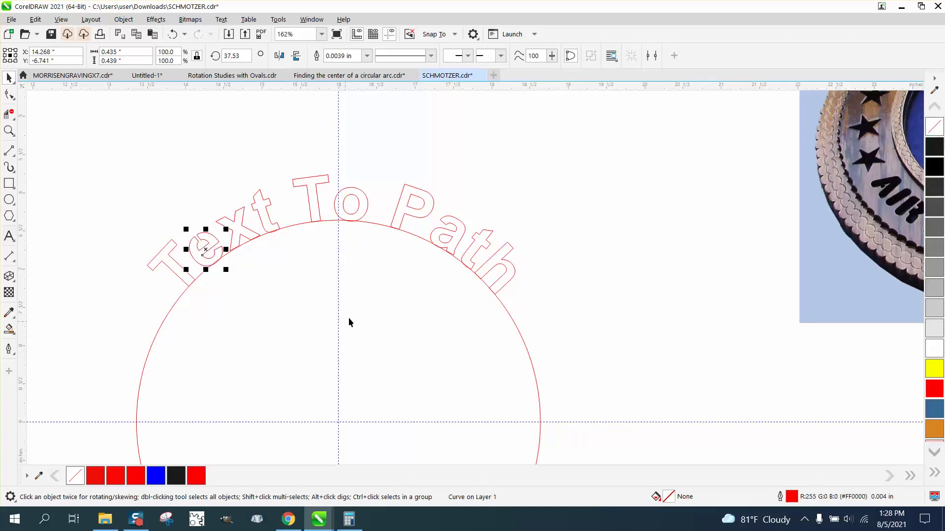
{"action": "left_click", "coordinate": [301, 223]}
{"action": "key", "text": "Delete"}
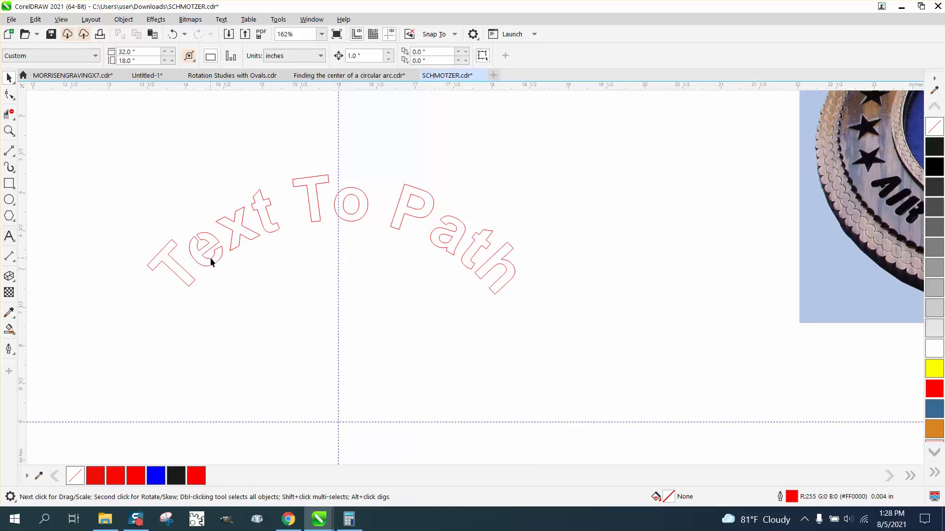
Compare the stencil lettering in the Air Force Veteran reference picture with the curved "Text To Path" lettering
{"action": "scroll", "coordinate": [299, 279], "scroll_direction": "down", "scroll_amount": 4}
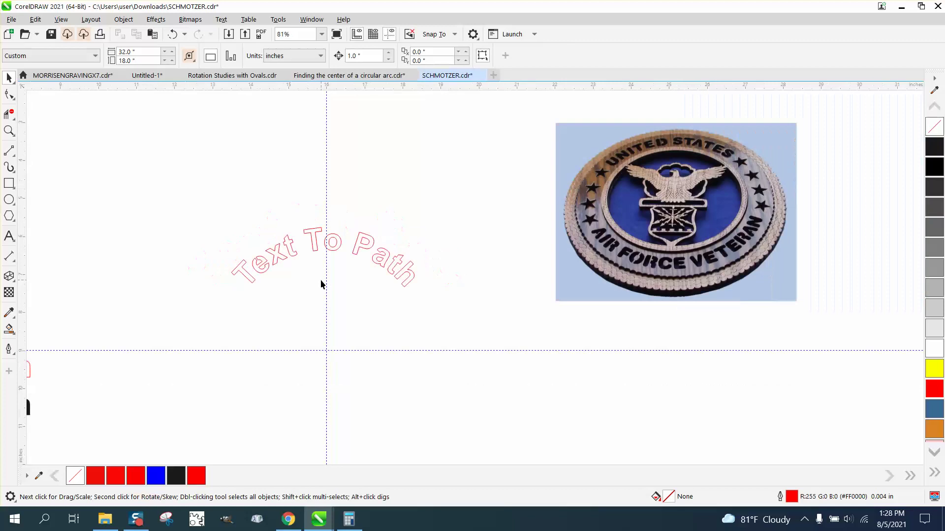
{"action": "scroll", "coordinate": [177, 296], "scroll_direction": "down", "scroll_amount": 5}
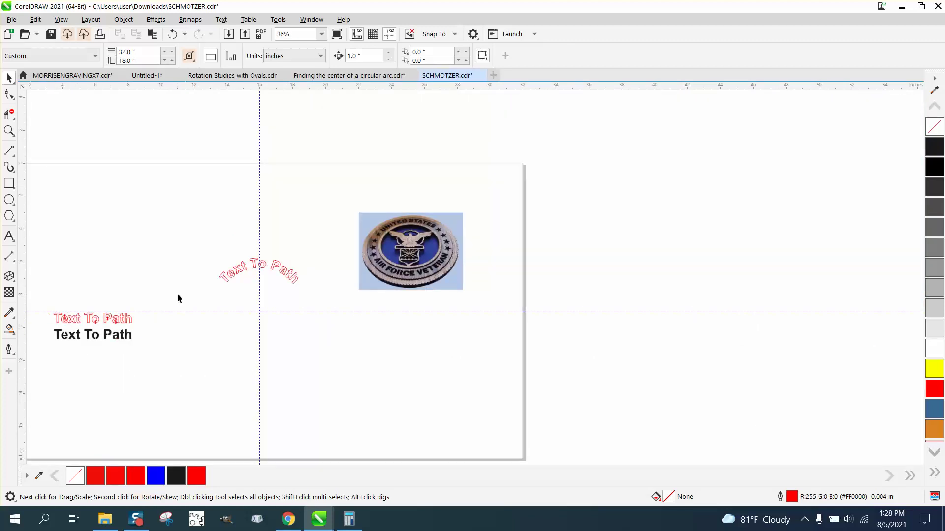
{"action": "scroll", "coordinate": [173, 301], "scroll_direction": "down", "scroll_amount": 1}
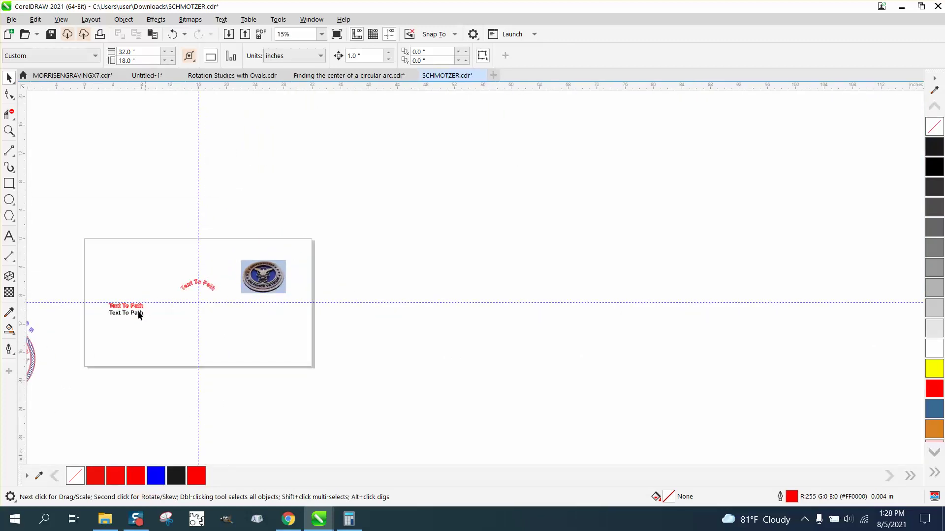
{"action": "left_click", "coordinate": [9, 130]}
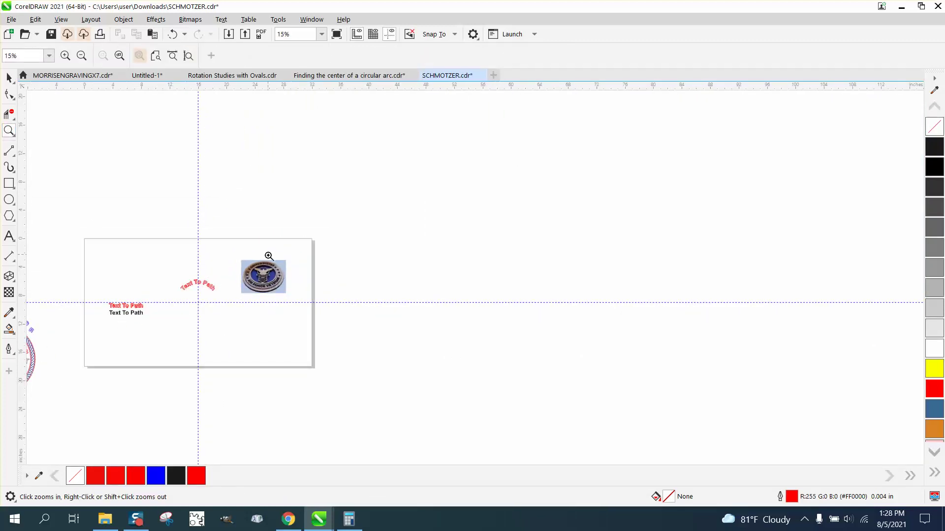
{"action": "left_click_drag", "start_coordinate": [293, 276], "coordinate": [272, 301]}
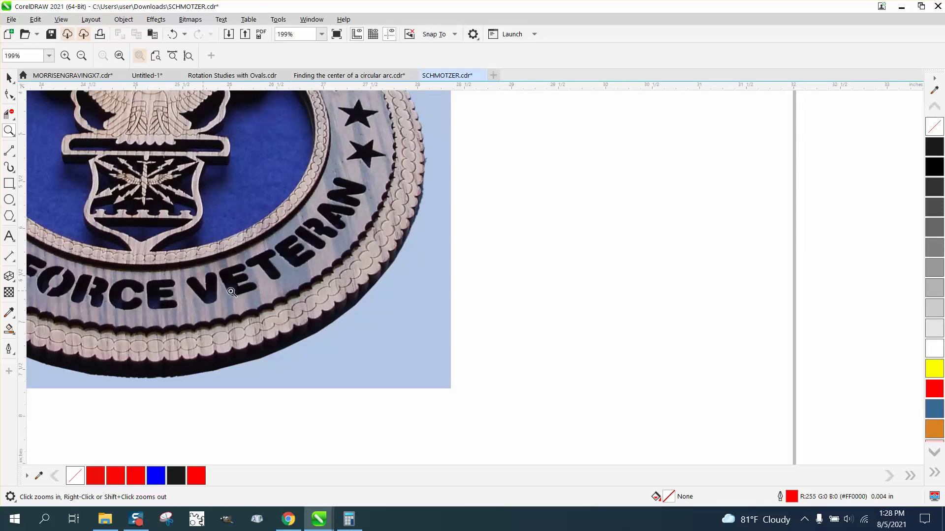
{"action": "scroll", "coordinate": [268, 292], "scroll_direction": "down", "scroll_amount": 1}
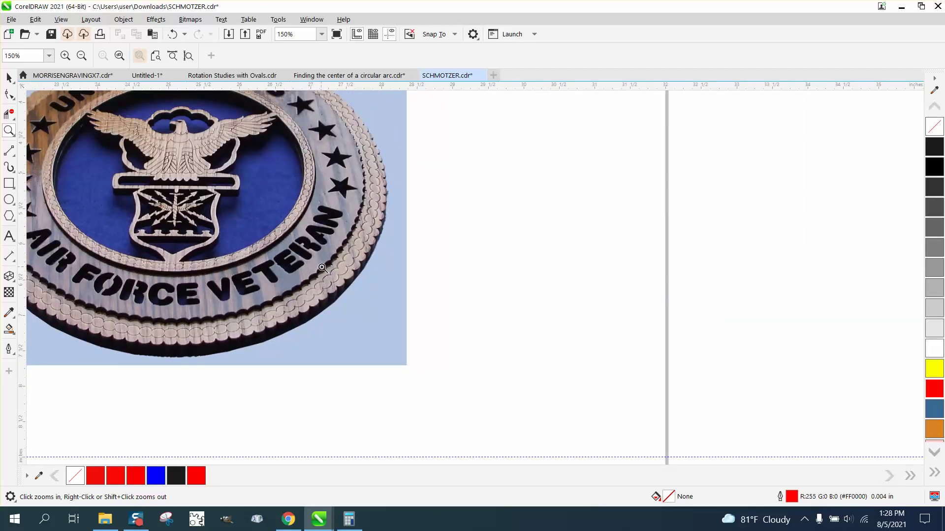
{"action": "scroll", "coordinate": [384, 305], "scroll_direction": "down", "scroll_amount": 3}
{"action": "scroll", "coordinate": [359, 310], "scroll_direction": "down", "scroll_amount": 2}
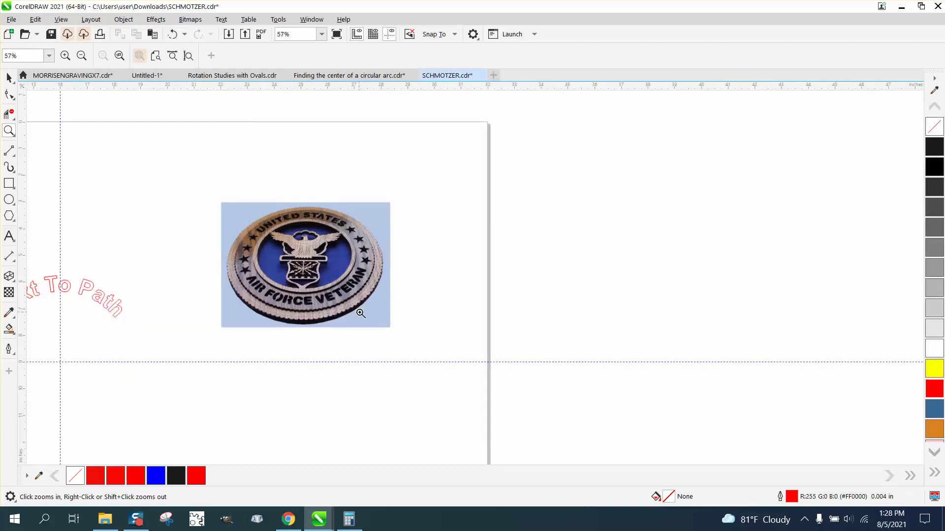
{"action": "scroll", "coordinate": [215, 287], "scroll_direction": "down", "scroll_amount": 1}
{"action": "scroll", "coordinate": [214, 288], "scroll_direction": "down", "scroll_amount": 2}
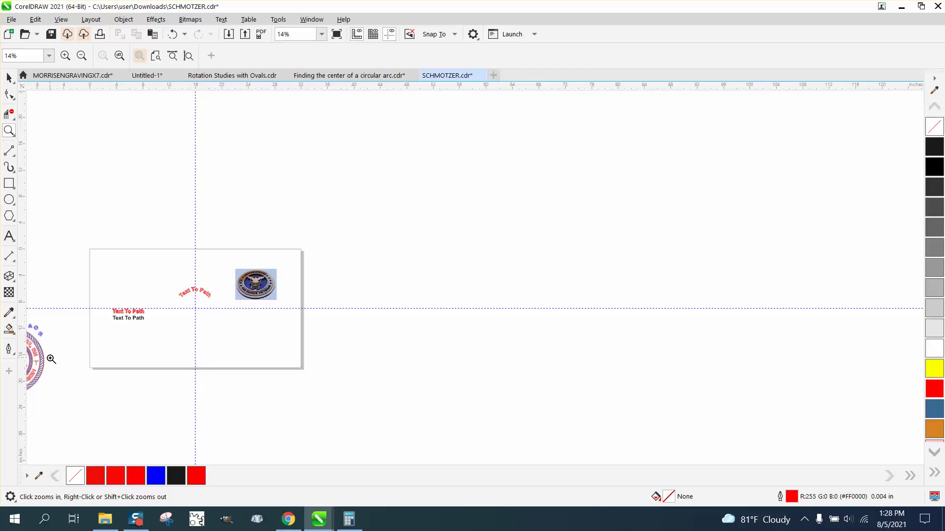
{"action": "scroll", "coordinate": [247, 276], "scroll_direction": "up", "scroll_amount": 1}
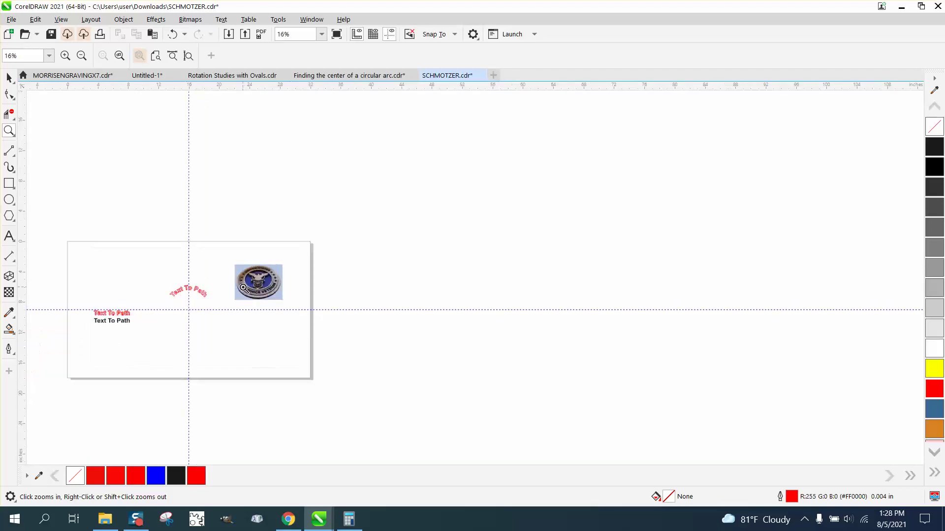
{"action": "left_click_drag", "start_coordinate": [127, 273], "coordinate": [249, 326]}
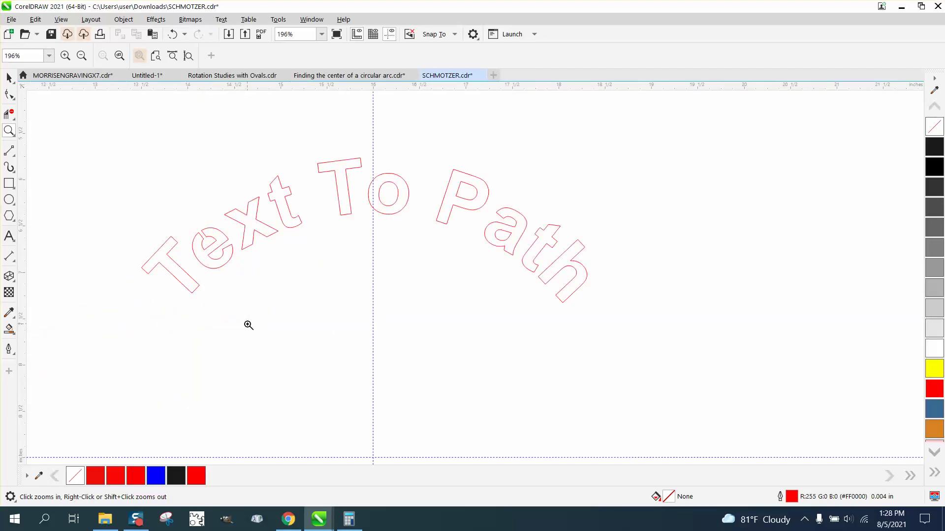